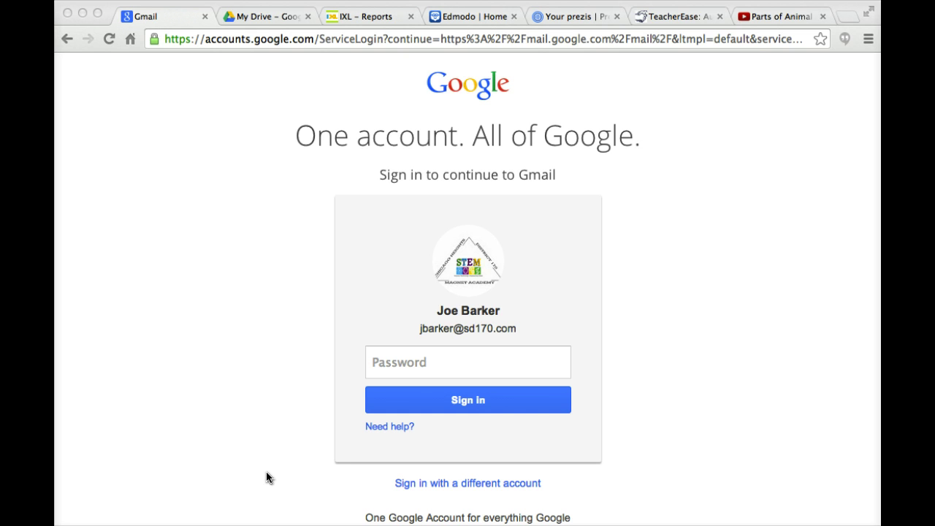
Enter the account password and sign in to Gmail.
click(302, 428)
click(399, 362)
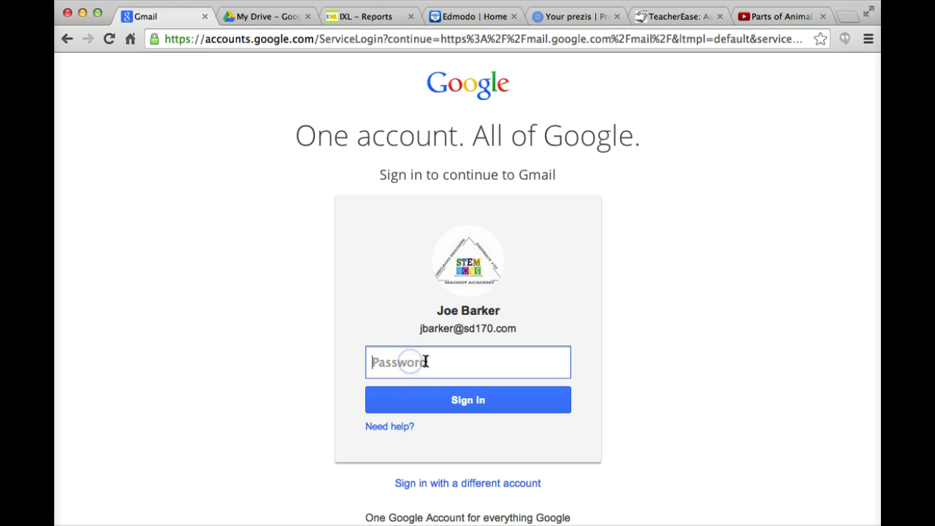
text(••)
key(Return)
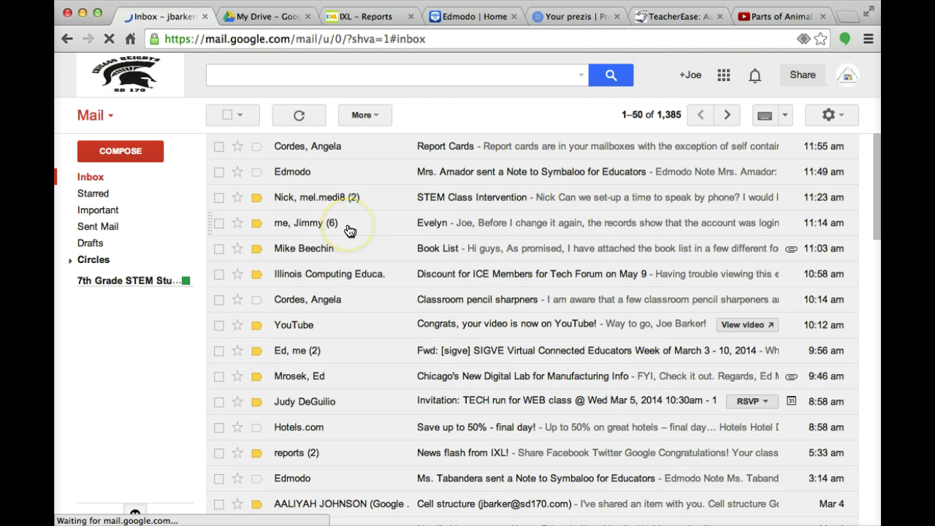
Look over the Gmail inbox and switch to Google Drive.
scroll(349, 231, down, 4)
scroll(349, 234, up, 4)
click(95, 177)
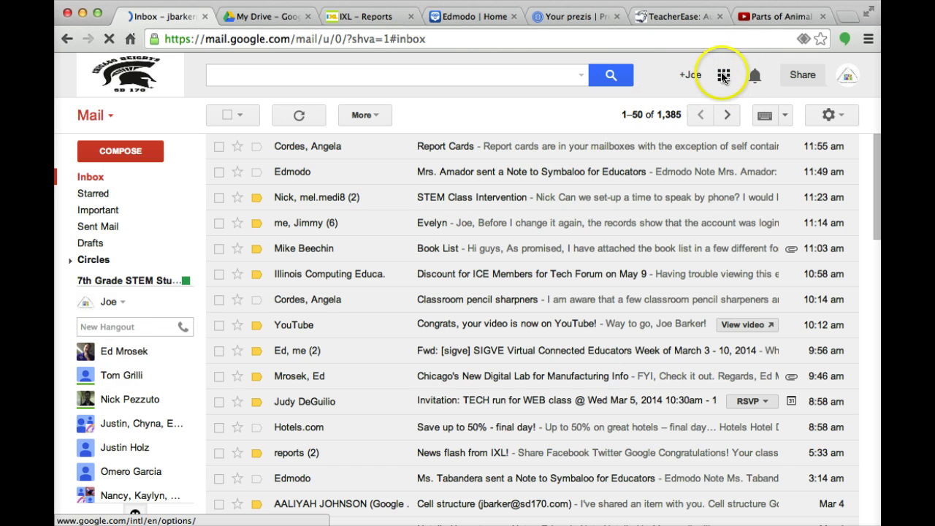
click(723, 76)
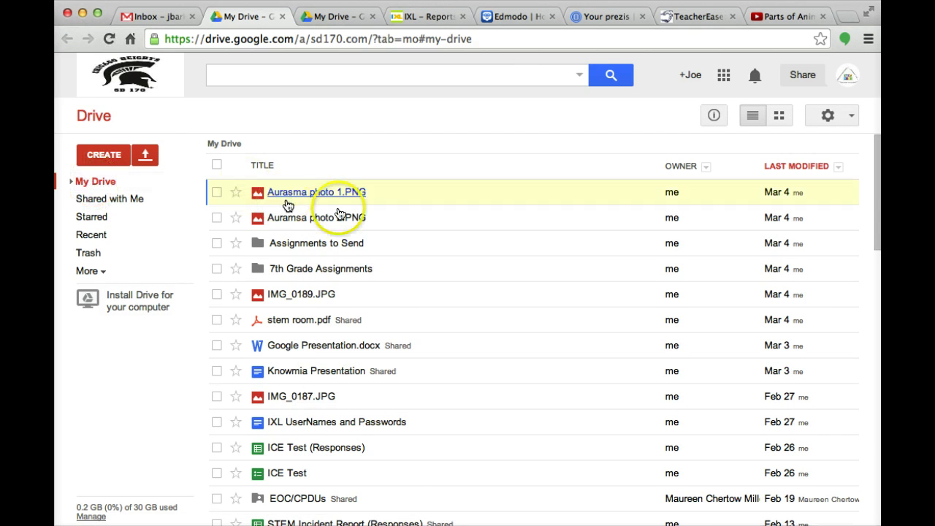
Look through the list of files and folders stored in My Drive.
scroll(349, 218, down, 6)
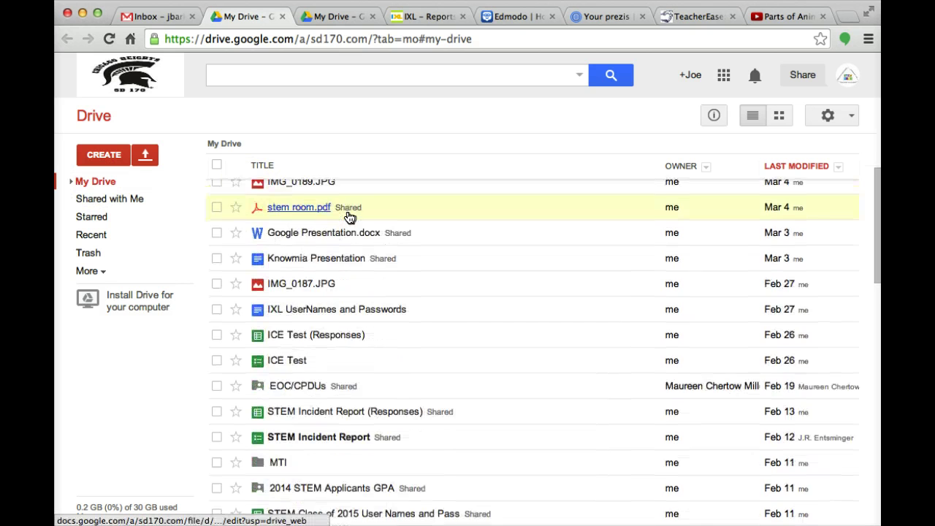
scroll(349, 218, down, 9)
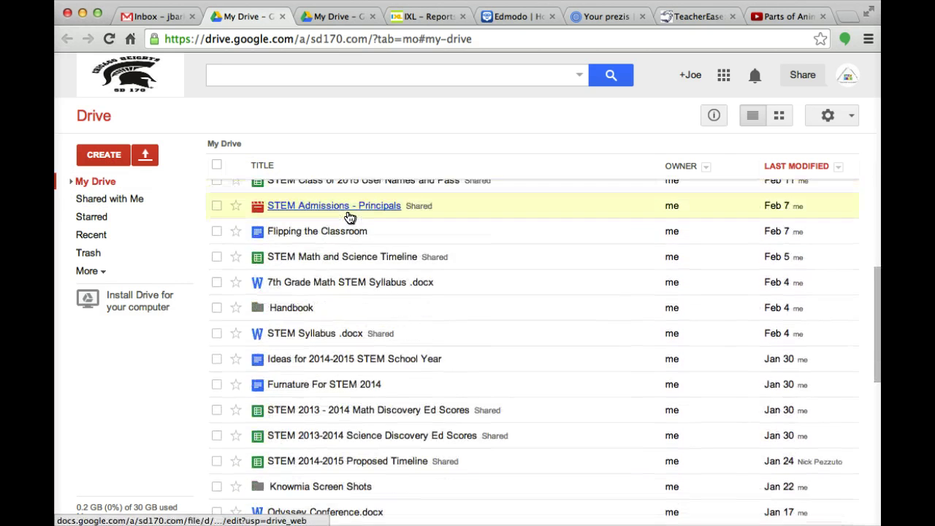
scroll(350, 218, up, 15)
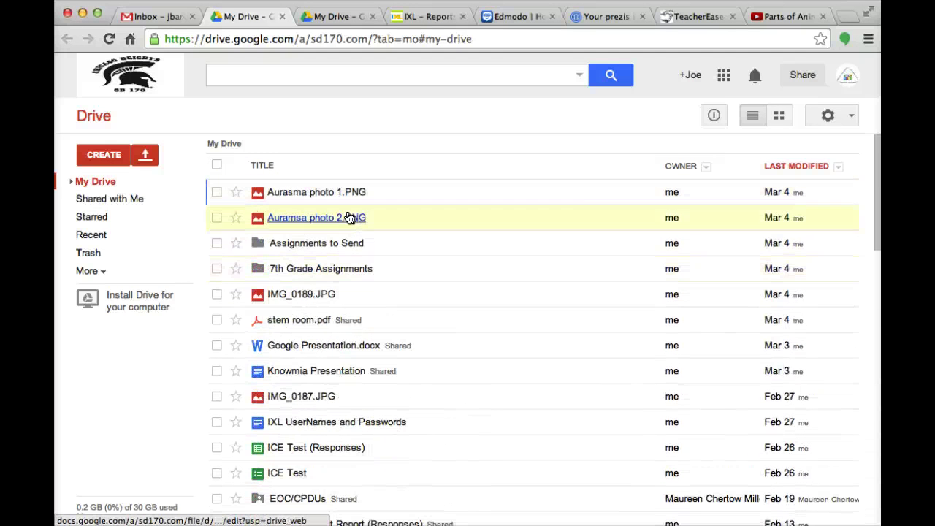
click(616, 212)
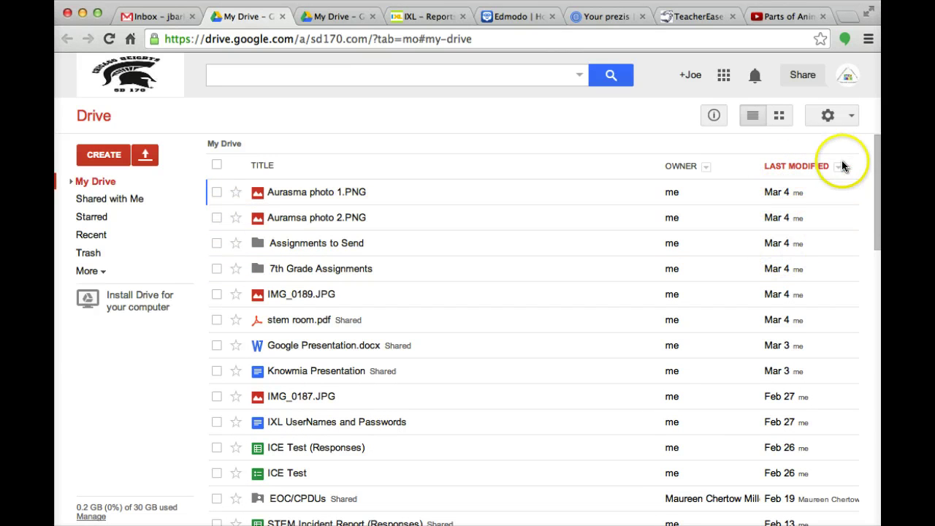
Browse the files under Shared with Me and compare that list with My Drive.
click(121, 201)
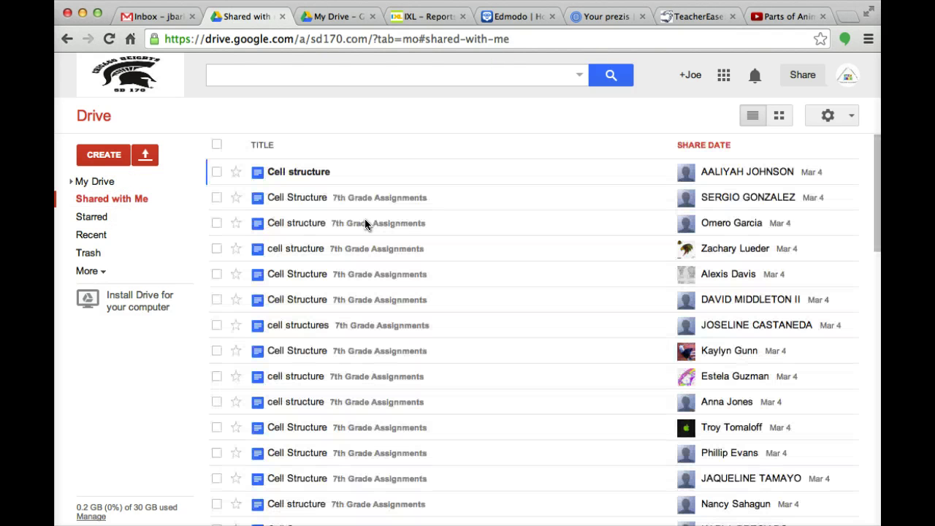
scroll(366, 221, down, 2)
scroll(365, 221, down, 10)
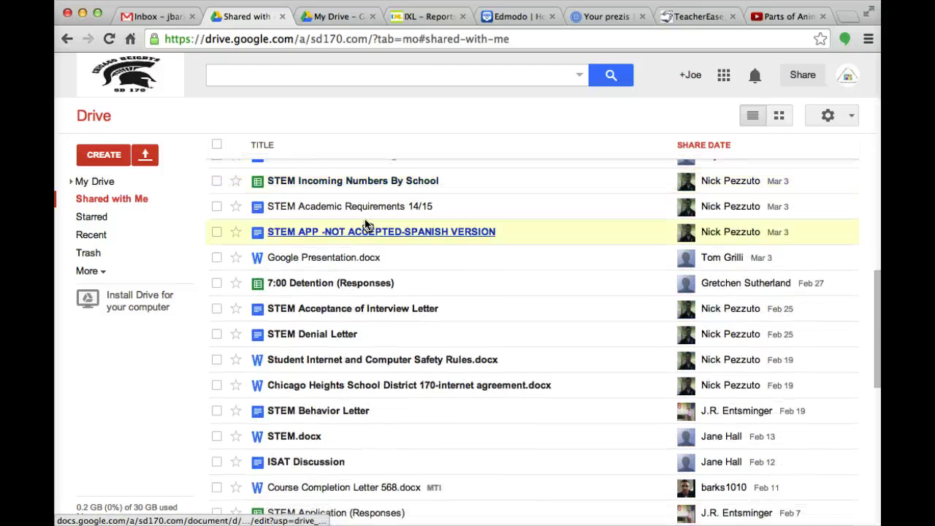
scroll(366, 225, down, 3)
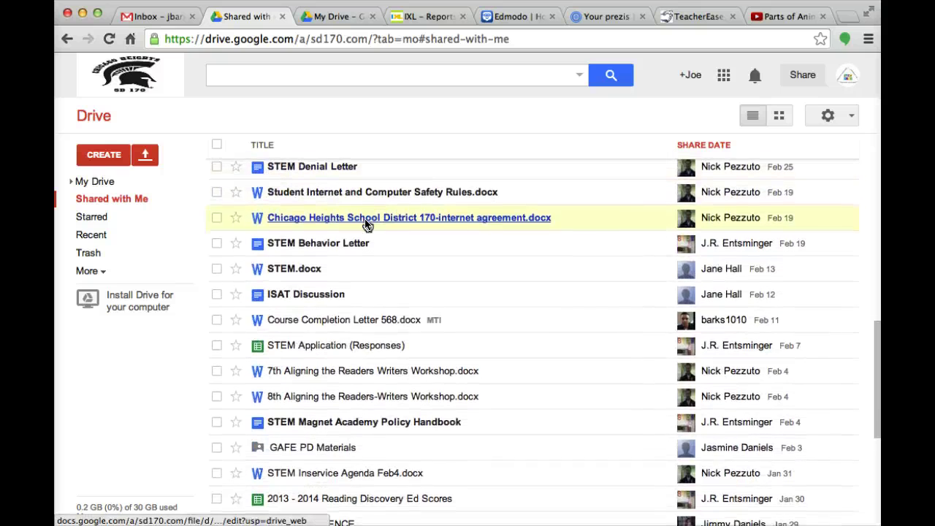
scroll(365, 223, down, 15)
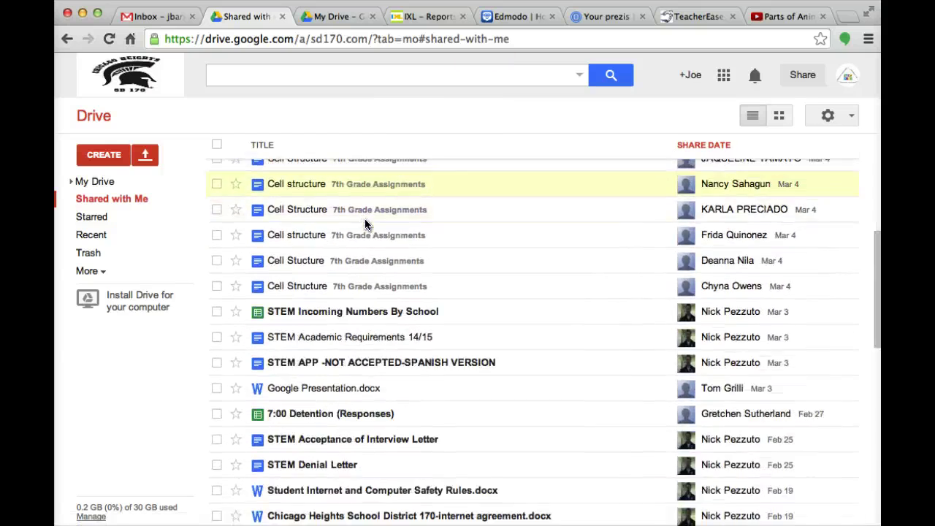
scroll(366, 225, down, 5)
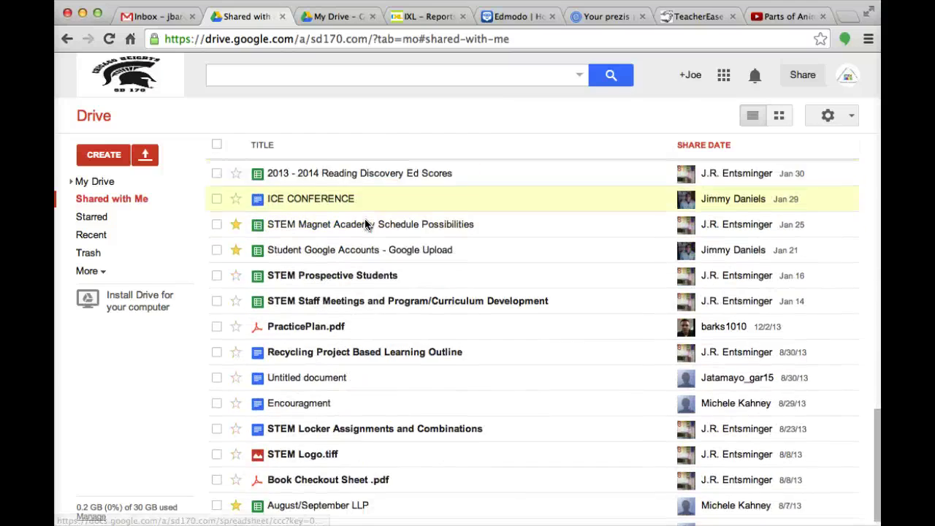
click(118, 184)
click(117, 198)
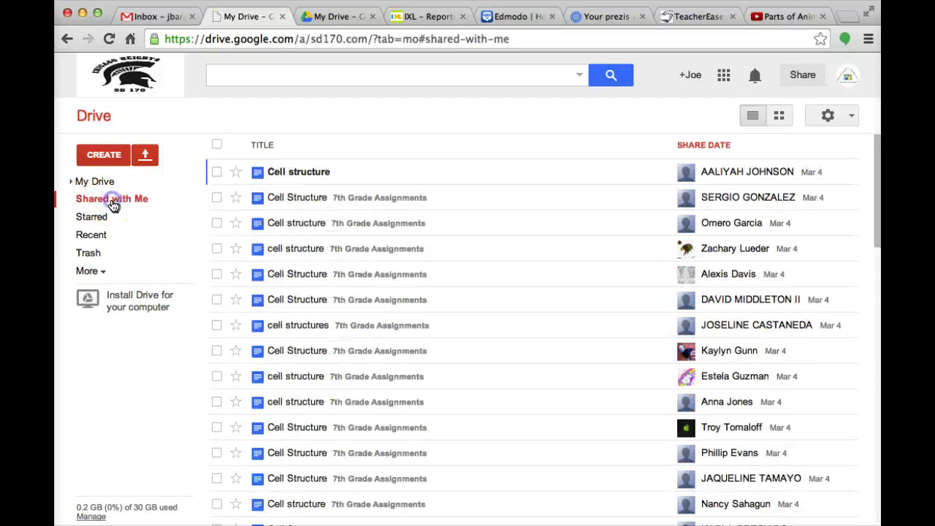
Return to My Drive and star the file stem room.pdf.
click(98, 184)
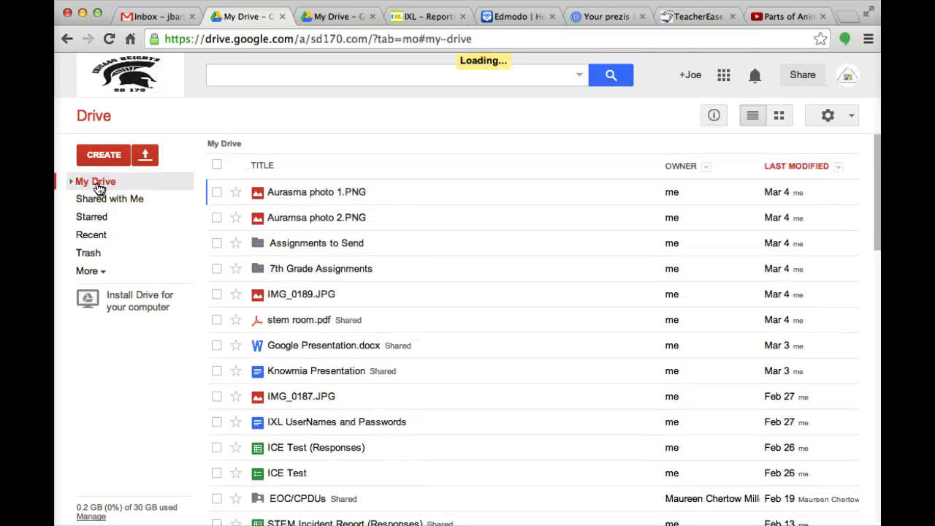
click(99, 186)
click(230, 203)
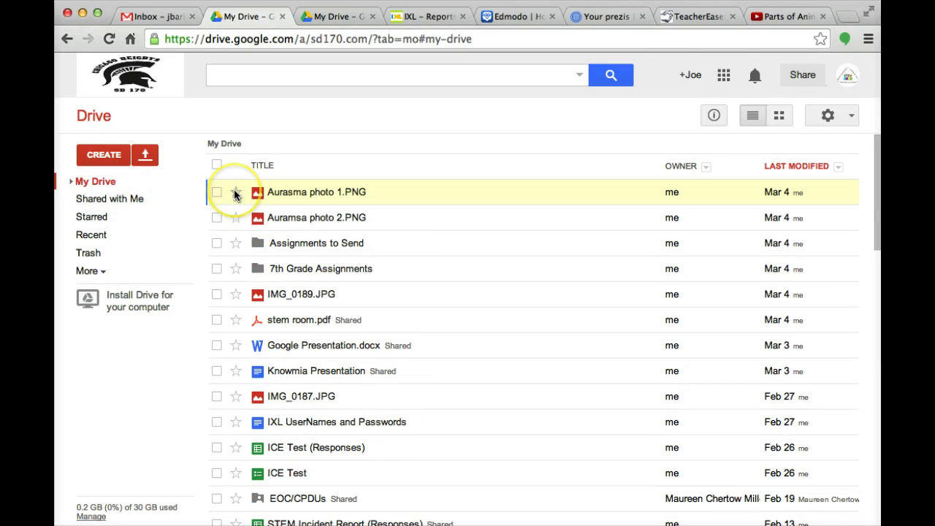
click(235, 319)
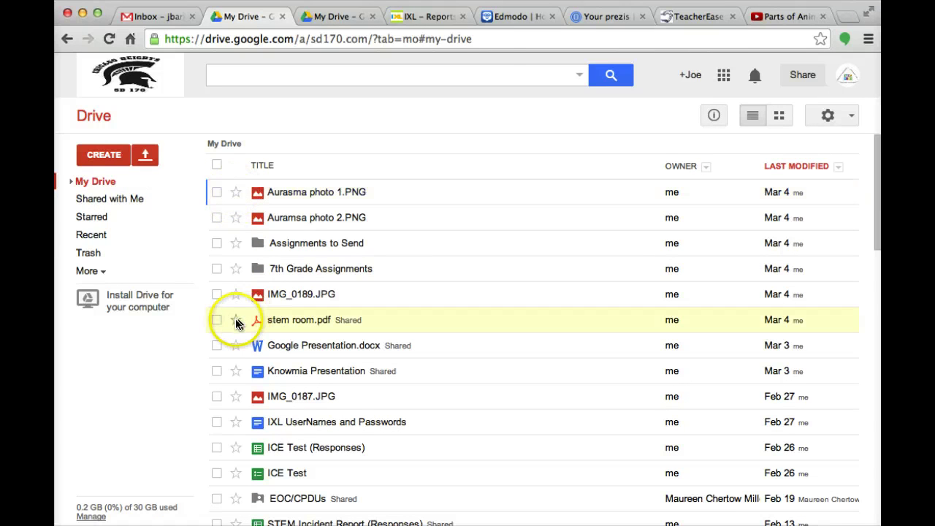
View the Starred files list and return to My Drive.
click(98, 186)
click(95, 218)
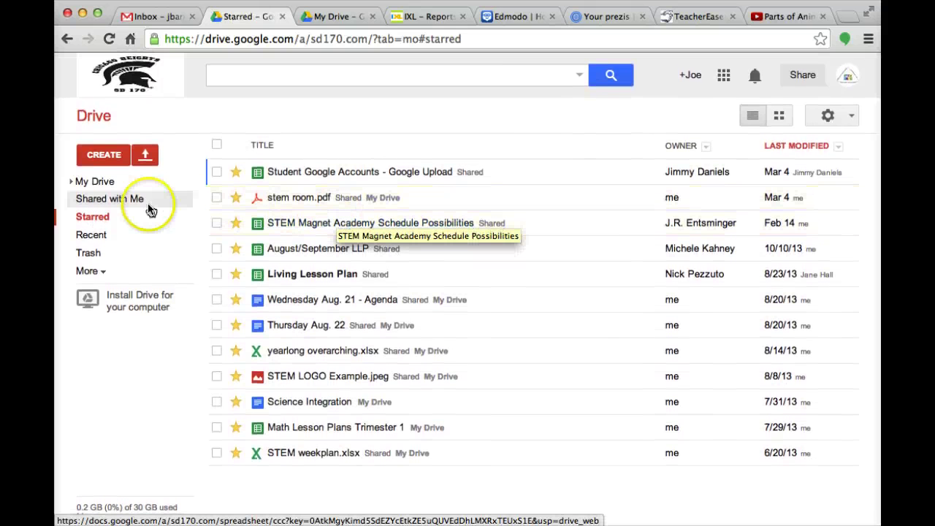
click(96, 219)
click(95, 183)
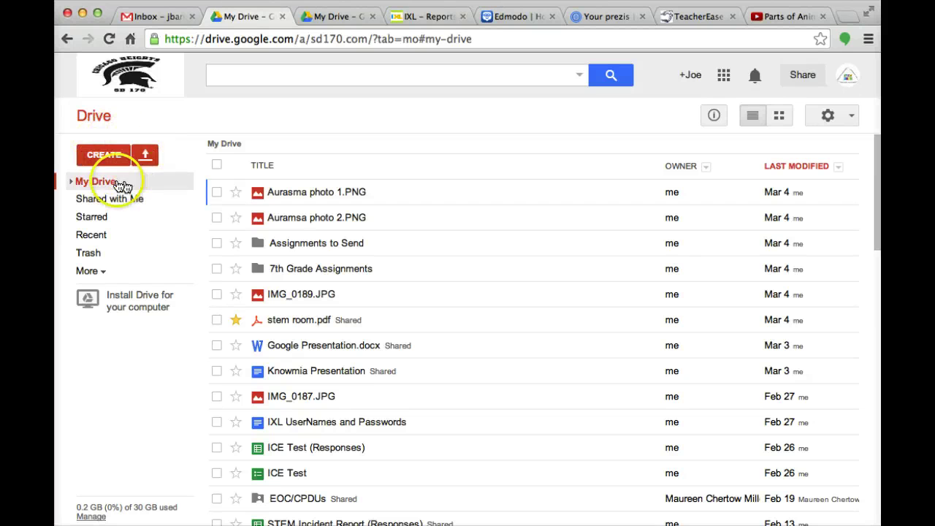
Create a new blank Google document from My Drive and look over its empty page.
click(108, 162)
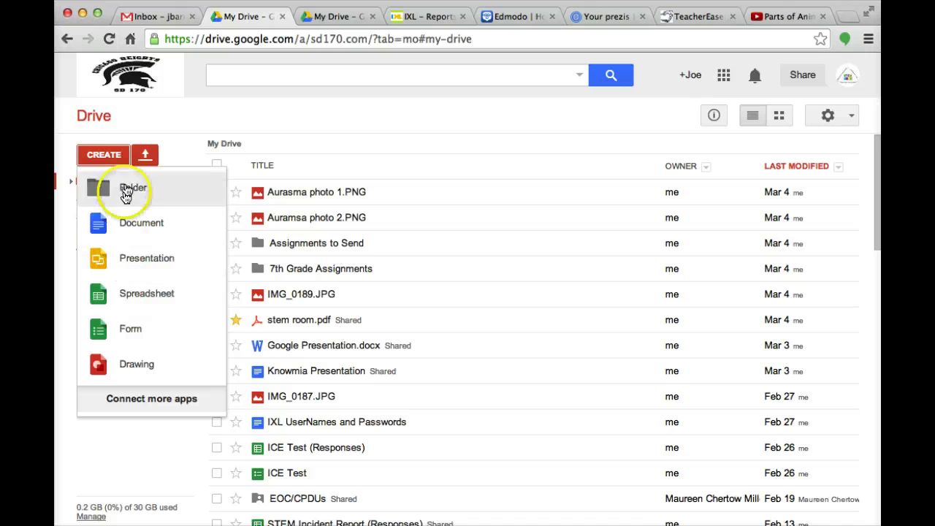
click(125, 226)
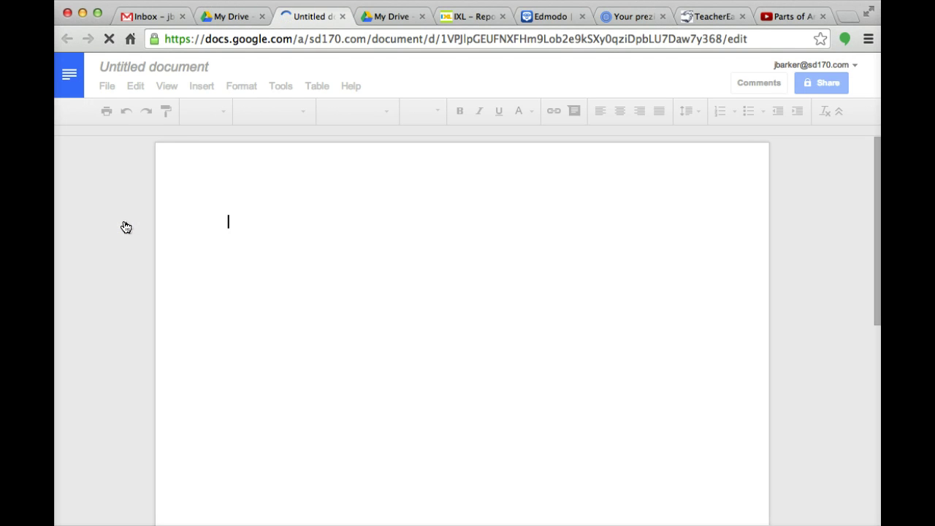
click(324, 250)
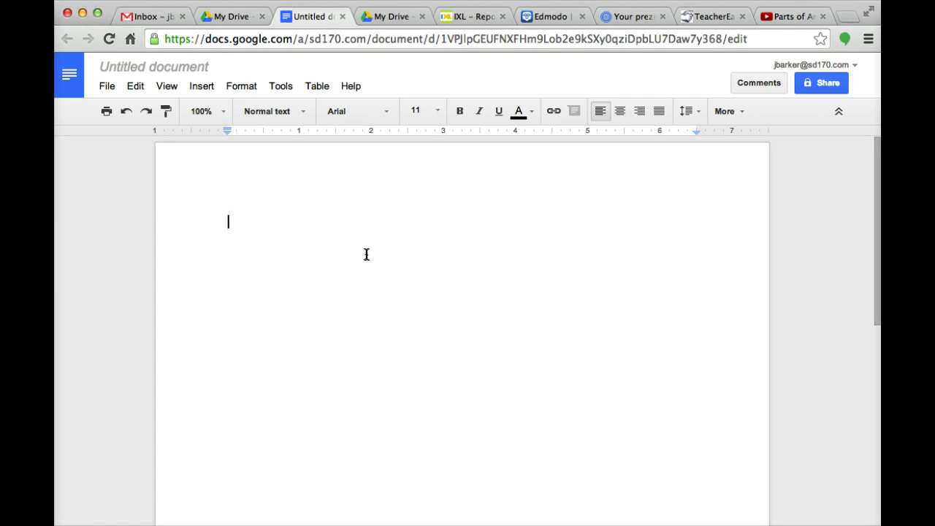
scroll(367, 255, down, 5)
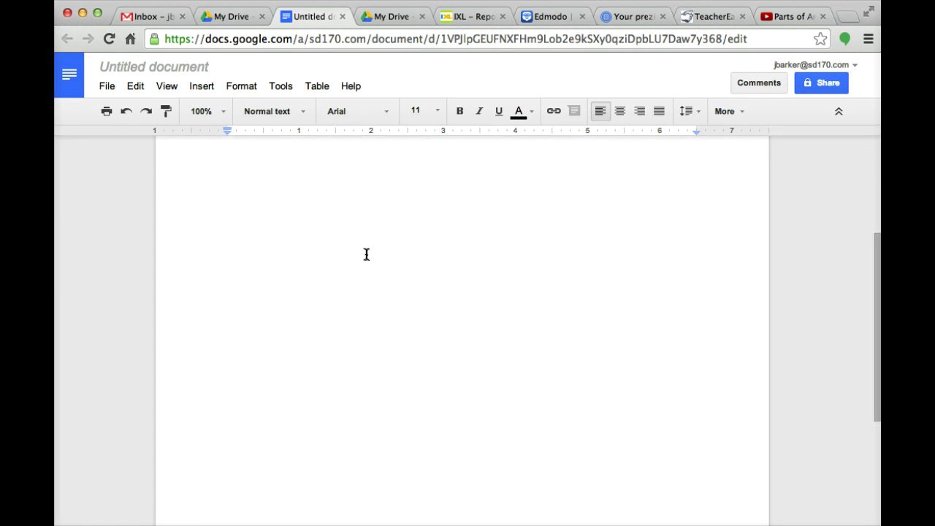
scroll(367, 254, up, 5)
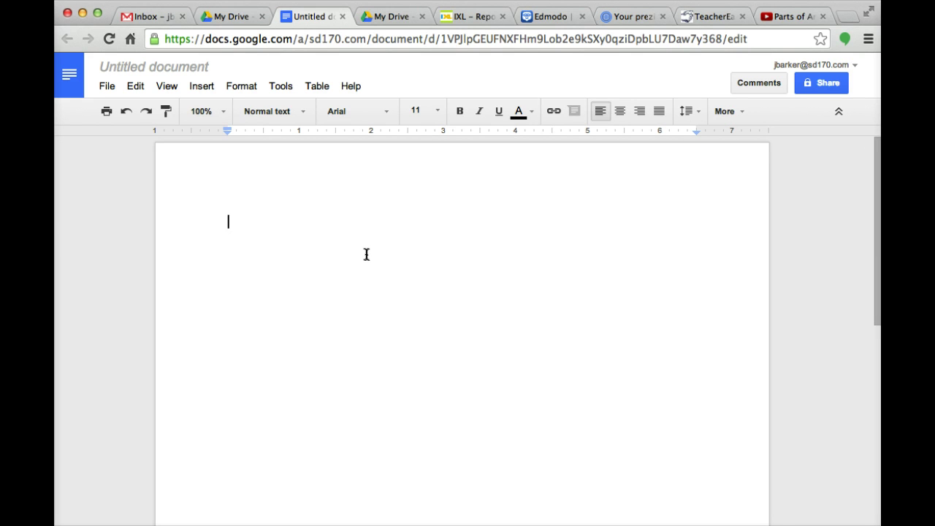
Rename the untitled document as "Test Document".
click(145, 66)
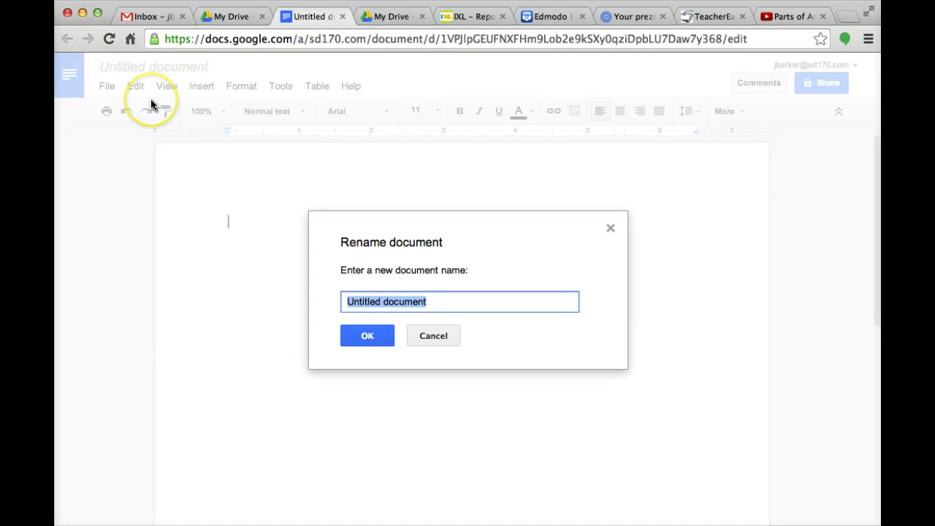
text(Test Doc)
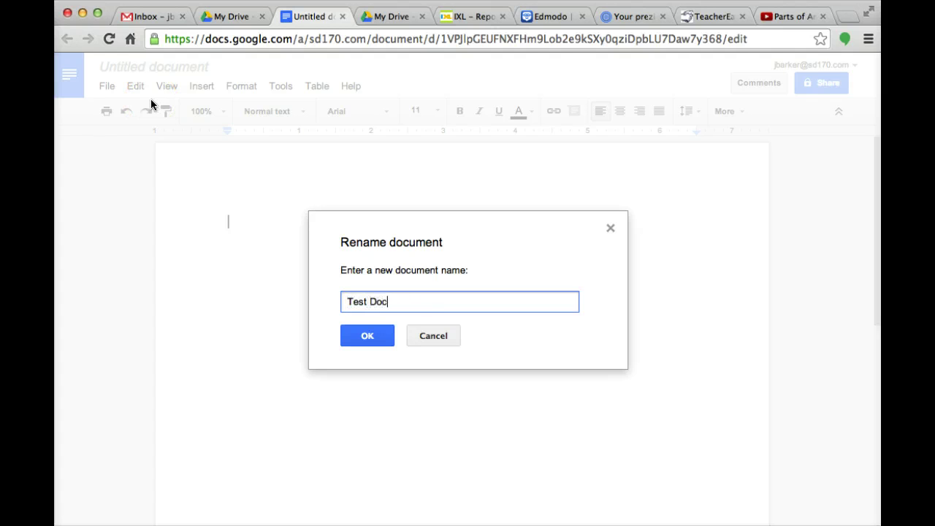
text(ument)
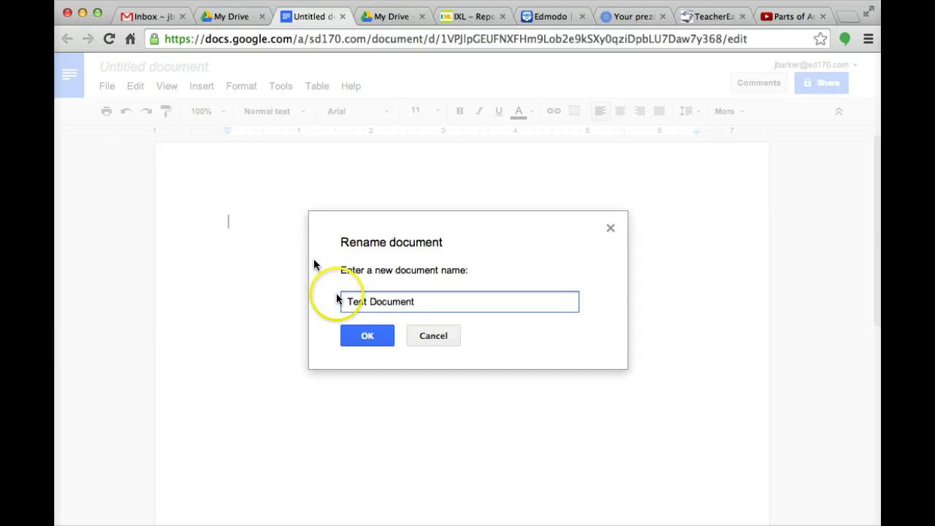
click(359, 342)
Write the date "March 5th, 2014" in the document body and "This is a test document" on a line below it.
click(371, 314)
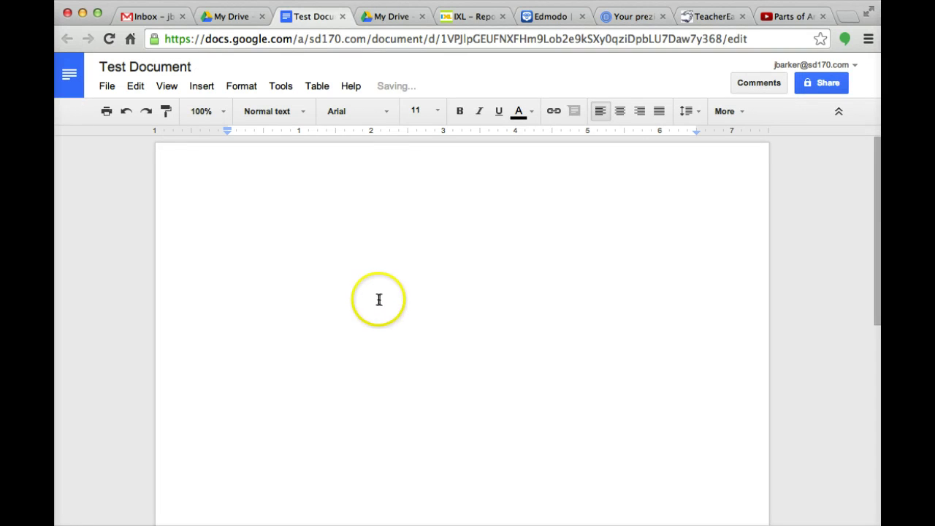
text(MAr)
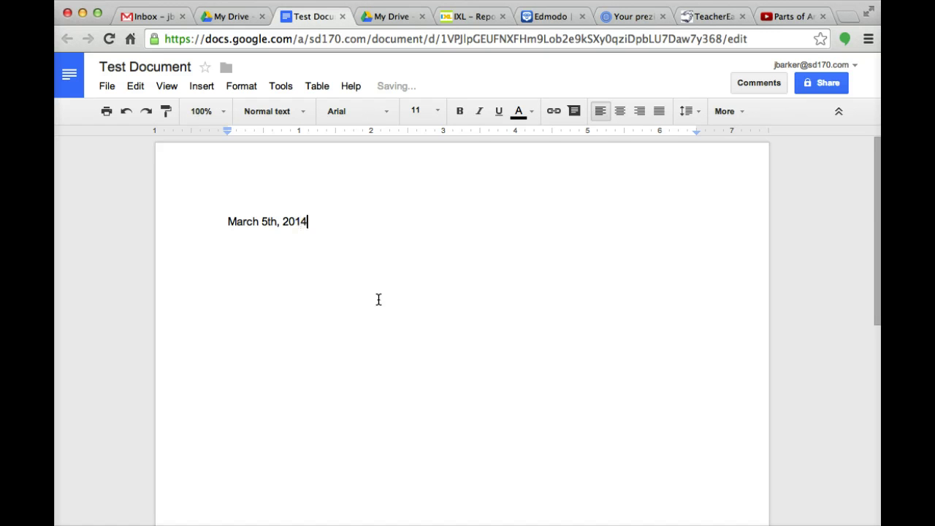
text(This is a test document)
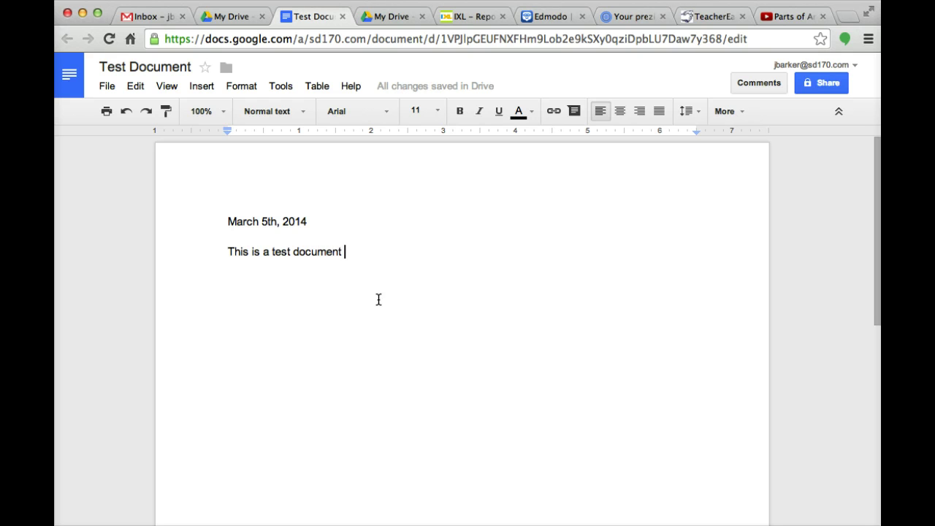
click(557, 344)
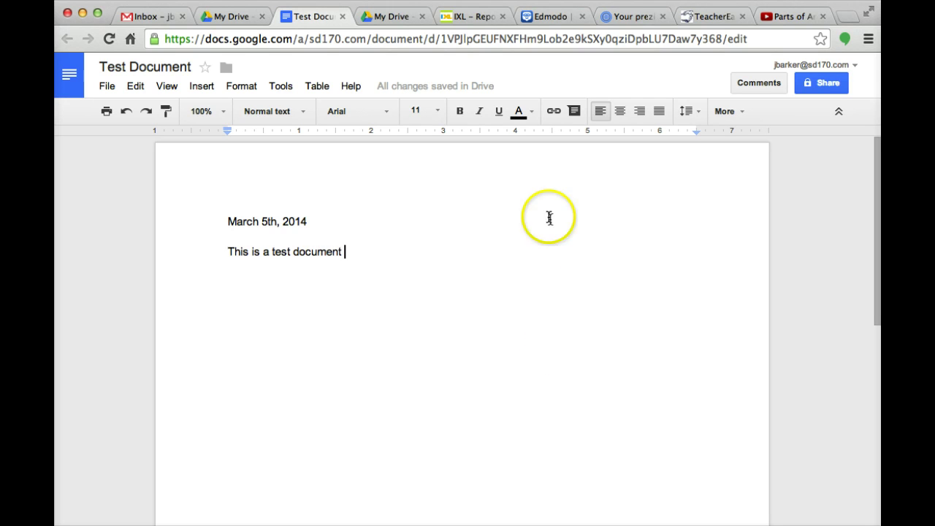
Add a comment reading "comment" to the word "document" in the second line of text.
click(764, 82)
click(347, 227)
drag(346, 251, 292, 253)
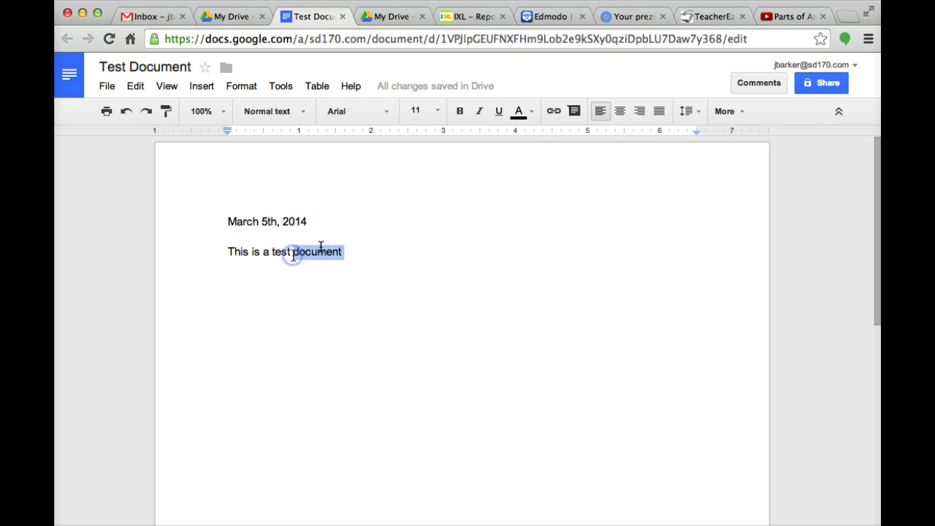
click(751, 91)
click(799, 123)
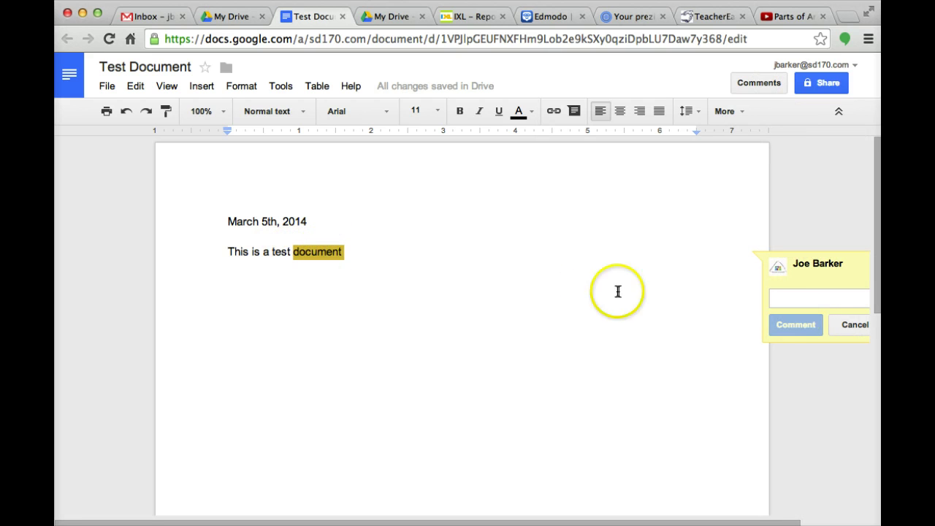
click(802, 303)
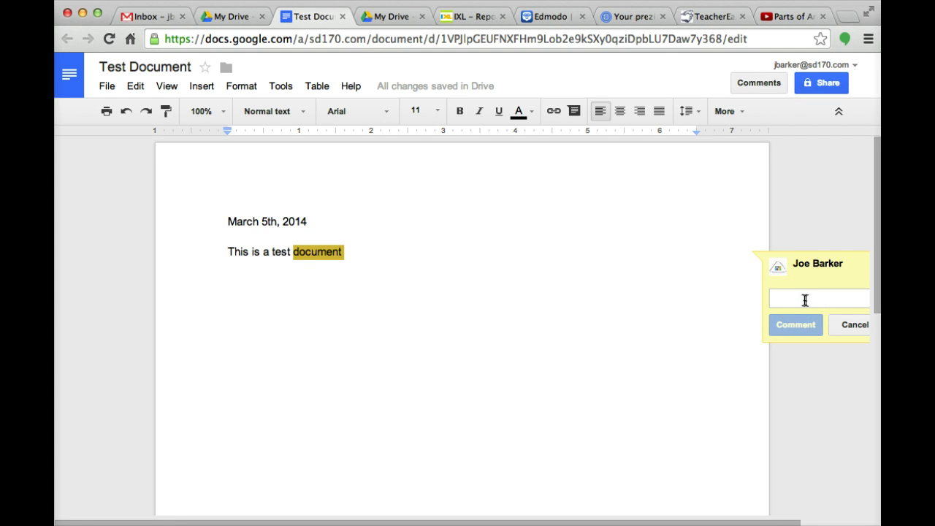
text(comment)
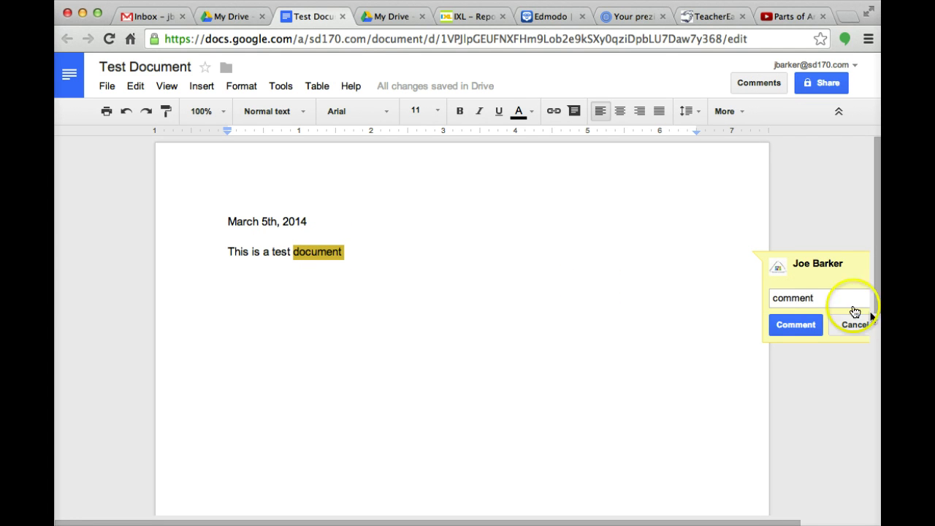
click(797, 325)
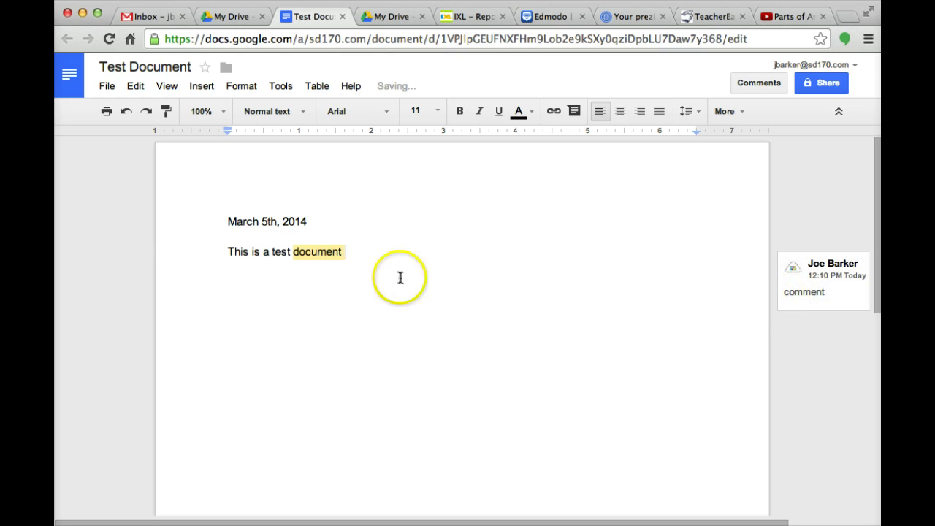
Open the comment attached to the highlighted word "document" to view its edit, delete and reply options.
click(315, 252)
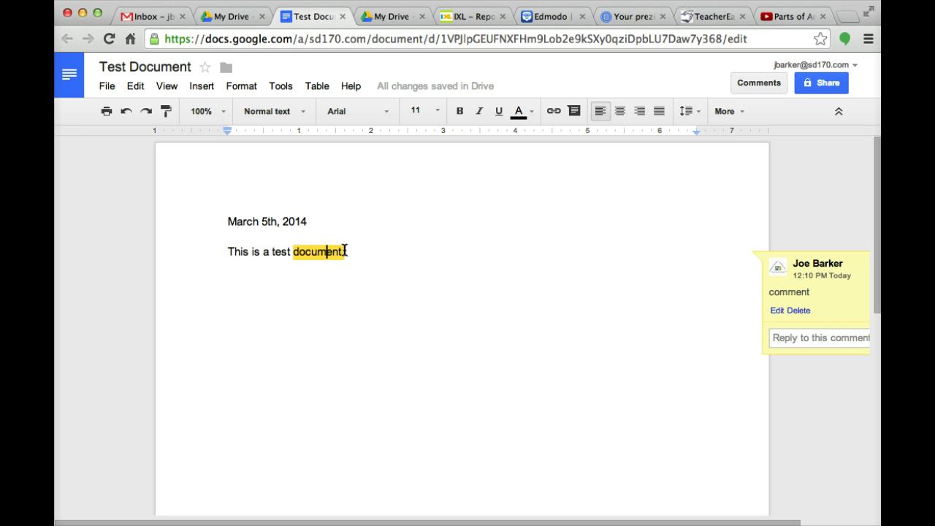
scroll(807, 241, down, 1)
click(807, 261)
Open the document's sharing settings and examine the link to share and the current access list.
click(812, 86)
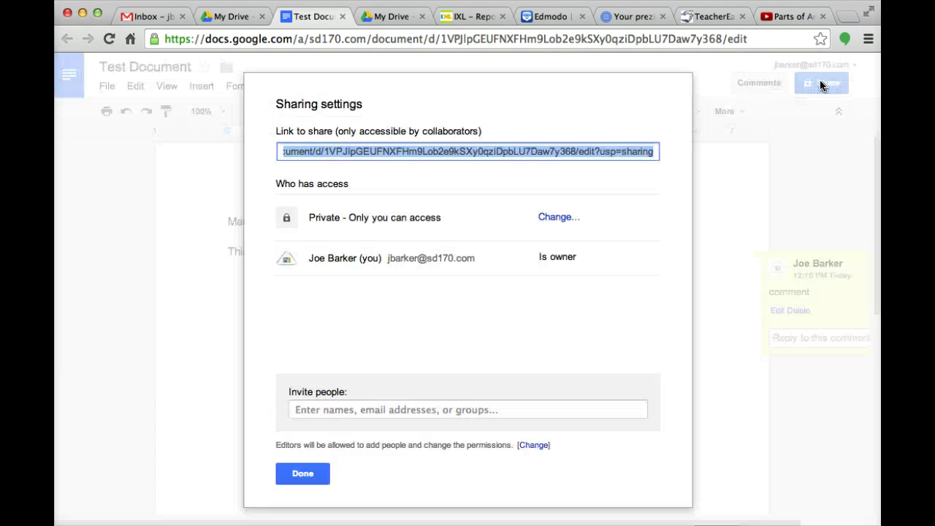
click(440, 307)
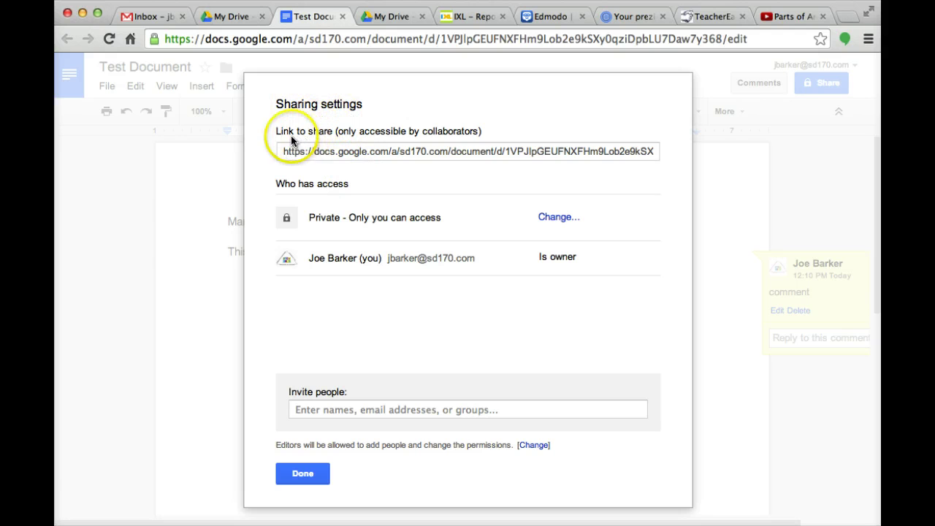
click(317, 152)
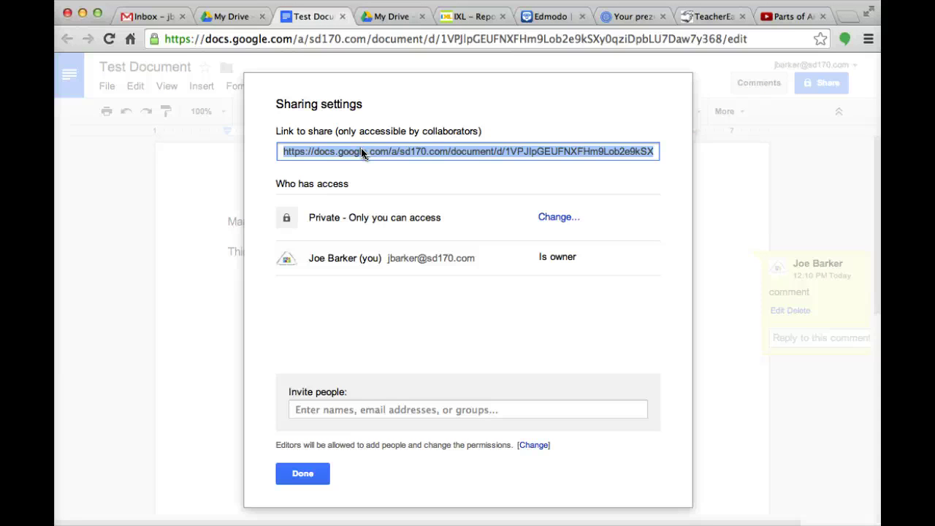
click(377, 292)
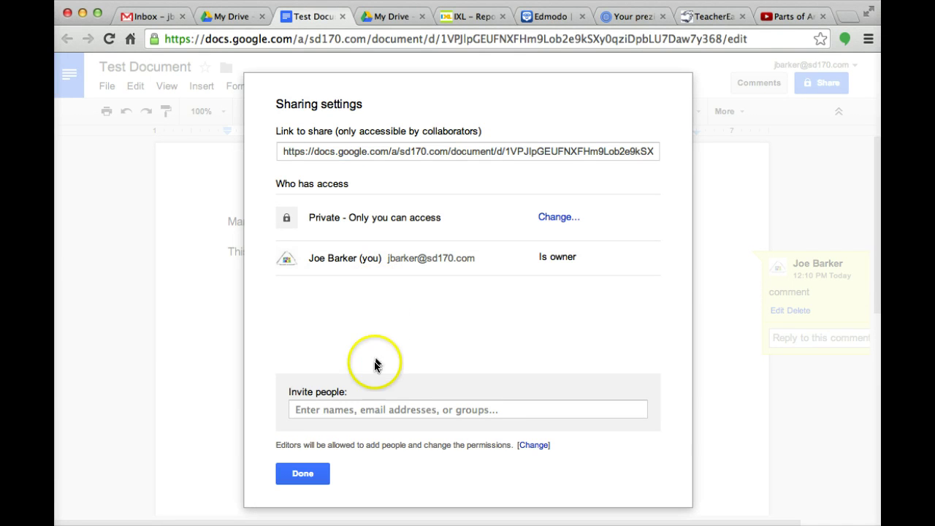
Enter two colleagues from the suggested school contacts as people to invite to the document.
click(359, 408)
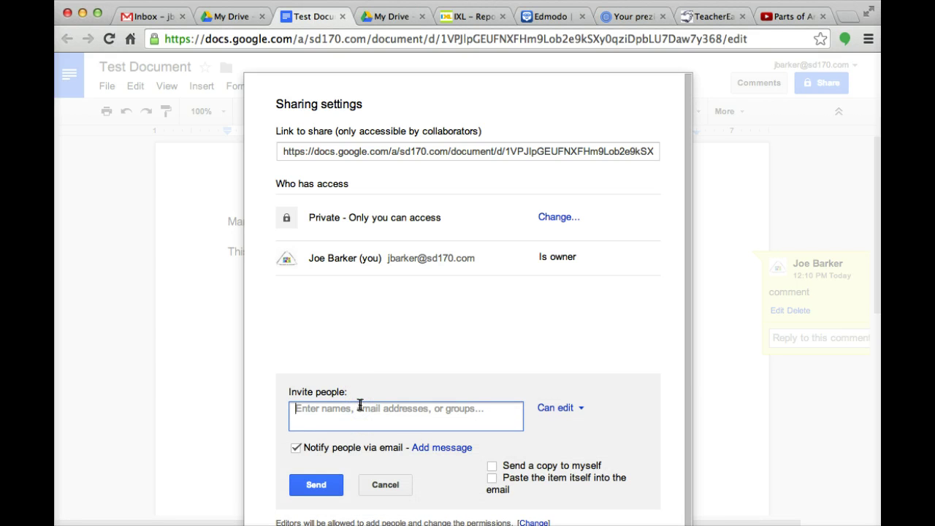
text(npe)
key(Return)
text(jents)
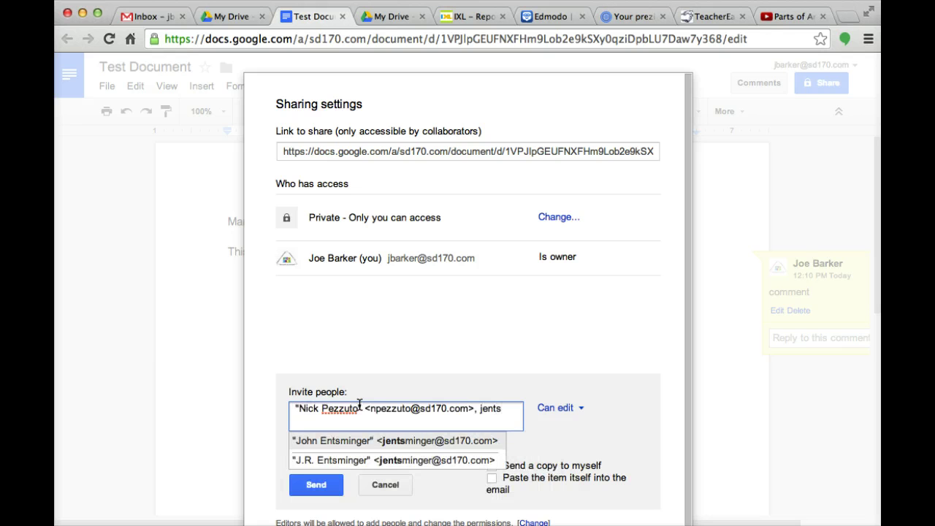
key(Return)
click(420, 403)
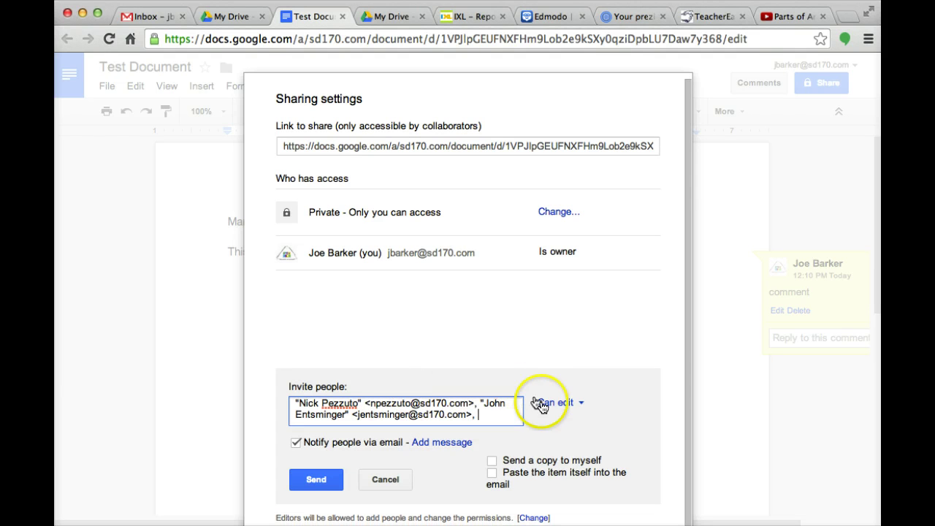
Switch the invitees' permission to Can view, to Can comment, and back to Can edit.
click(578, 404)
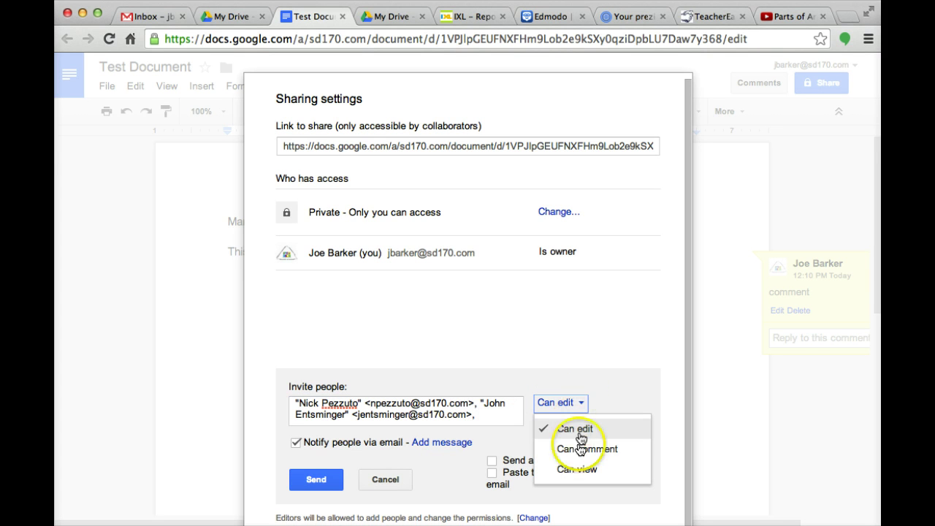
click(579, 471)
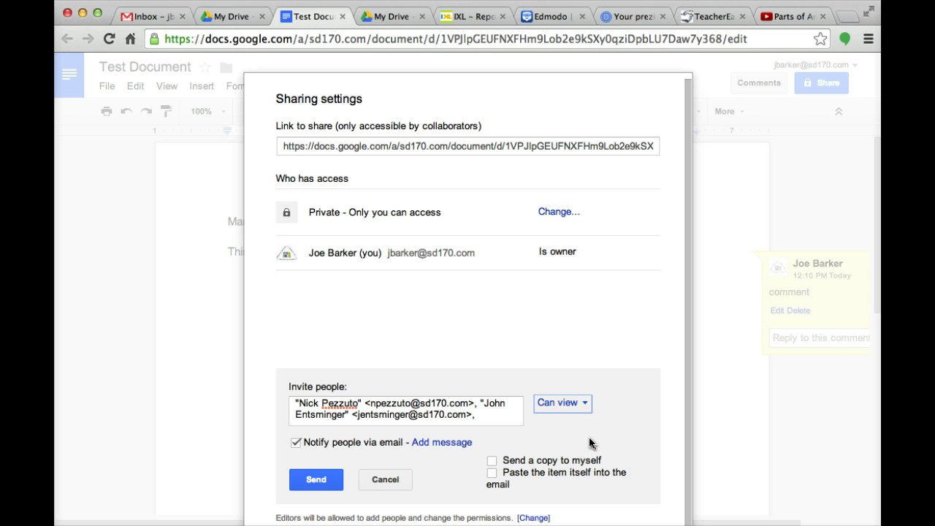
click(572, 404)
click(564, 449)
click(600, 406)
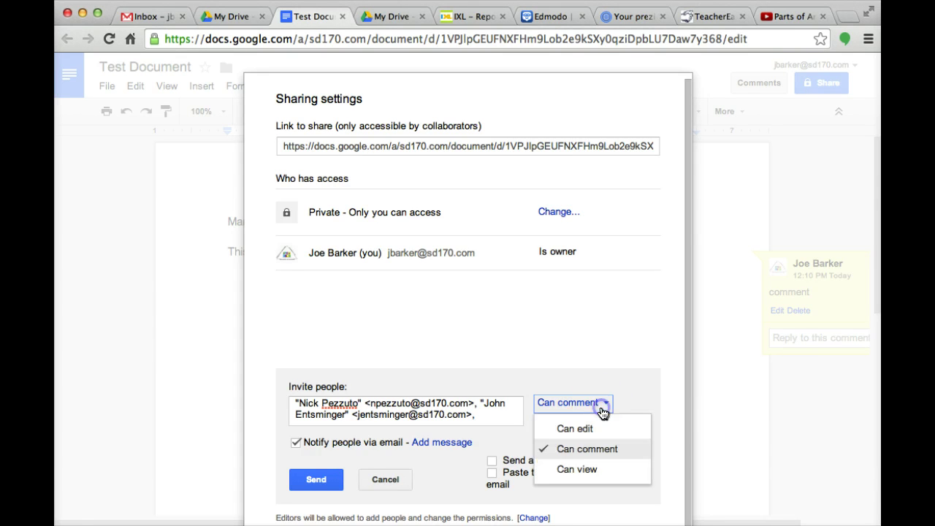
click(586, 428)
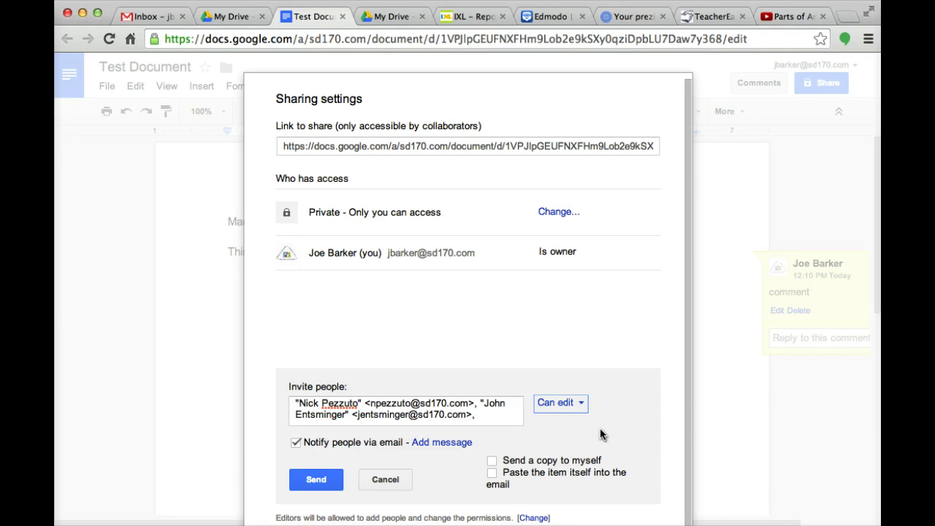
click(494, 338)
Toggle the email notification off and on again, and send the sharing invitations to both invitees.
click(316, 481)
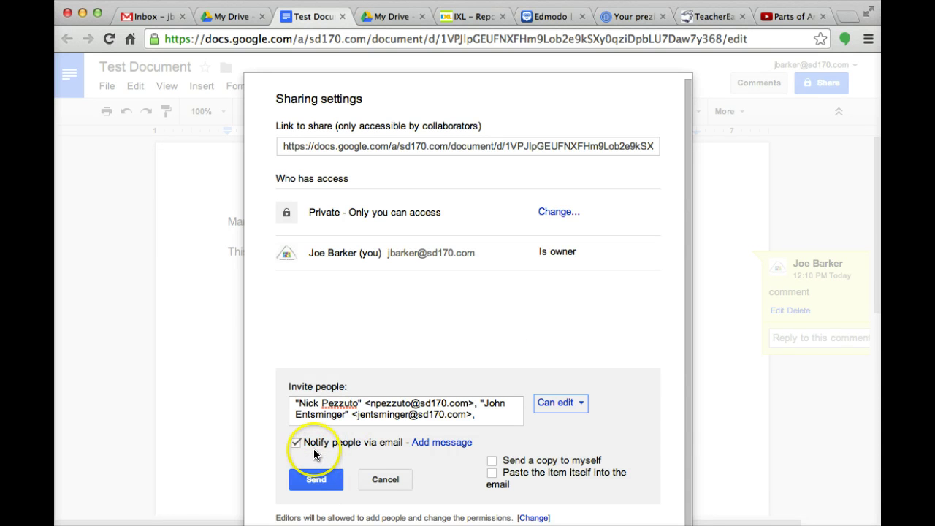
click(294, 444)
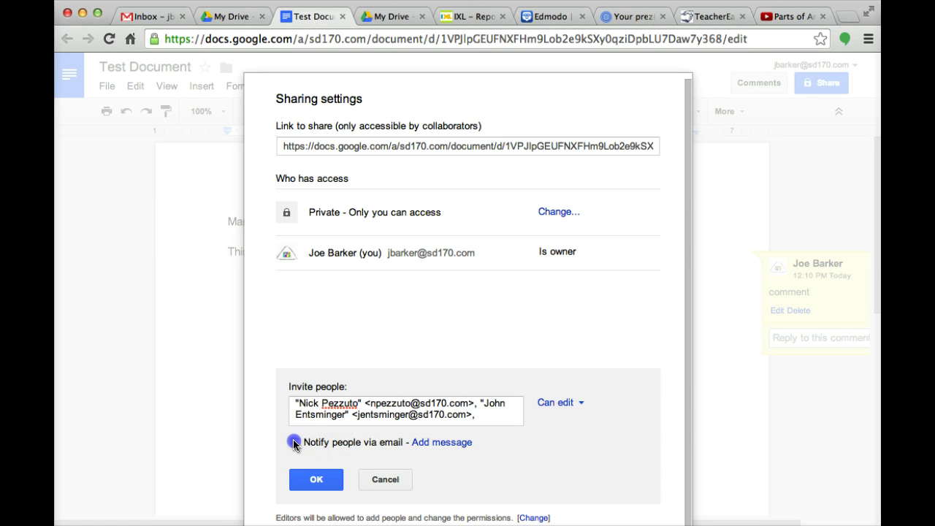
click(295, 444)
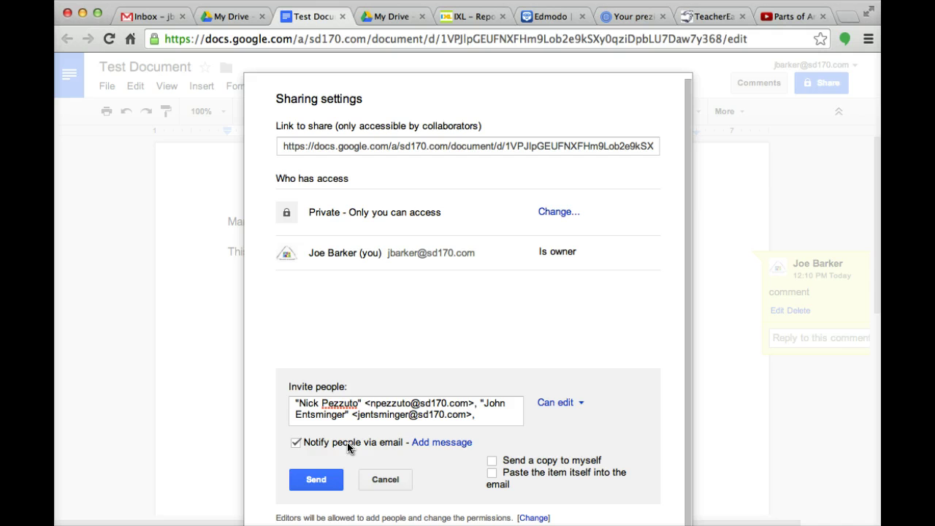
click(314, 479)
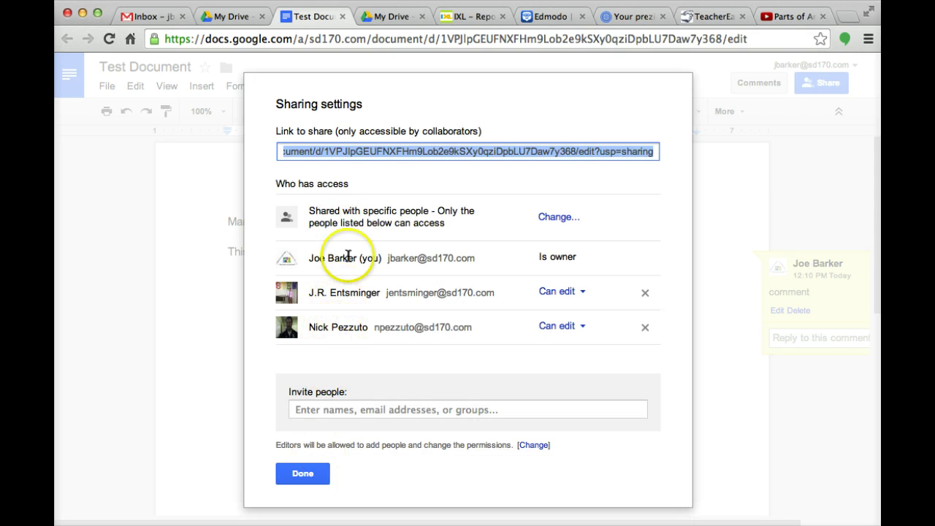
Examine who has access, each collaborator's permission choices and the remove option, and close the sharing settings.
click(275, 182)
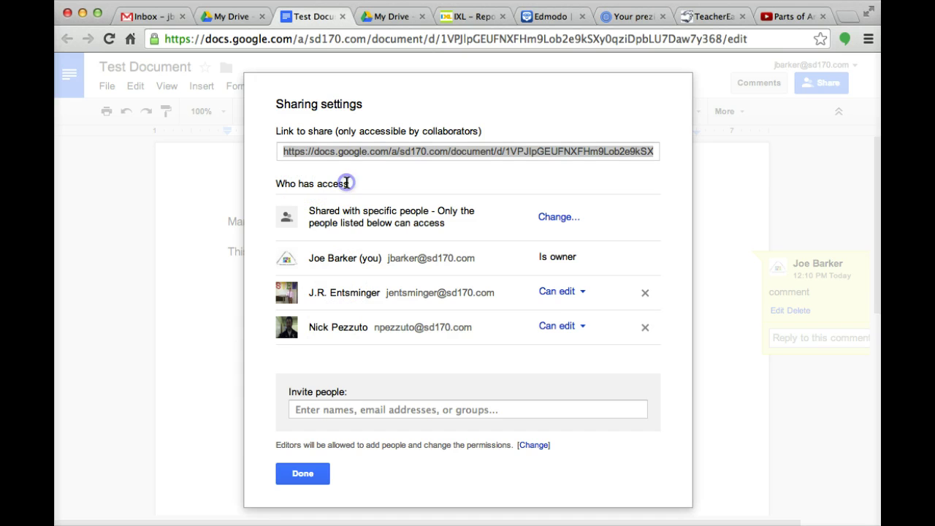
click(557, 295)
click(558, 295)
click(556, 326)
click(632, 298)
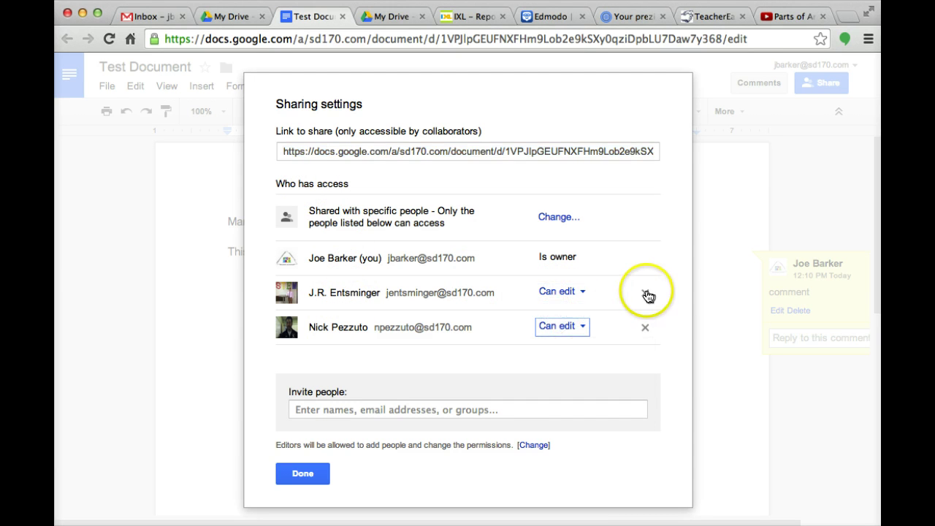
click(463, 345)
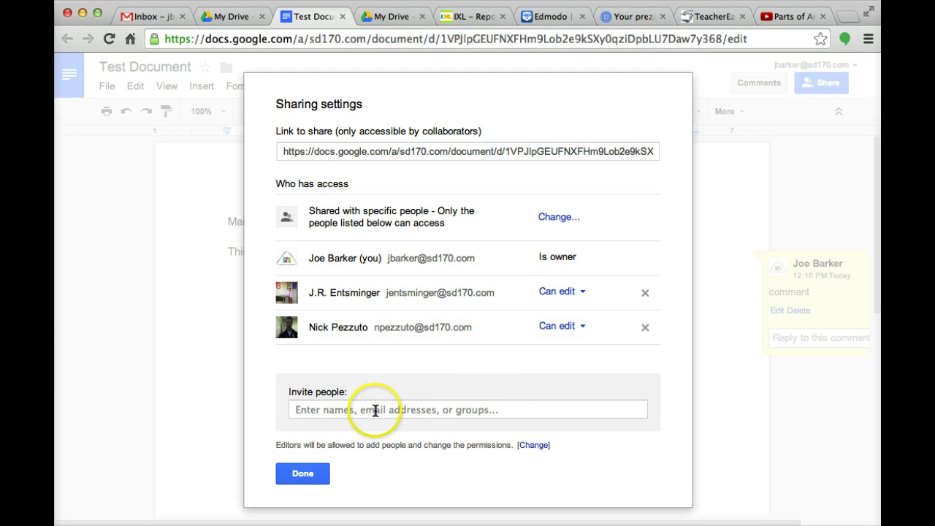
click(304, 475)
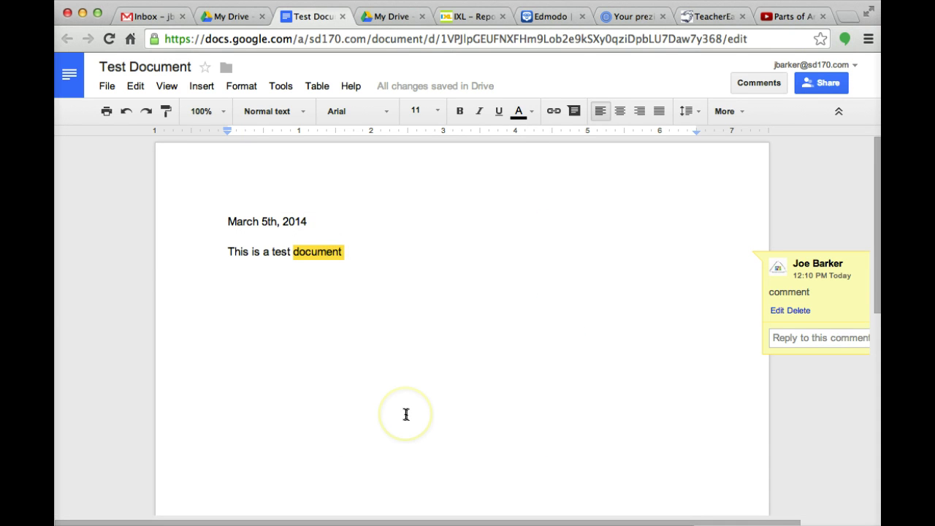
Reopen the sharing settings of the test document.
click(818, 83)
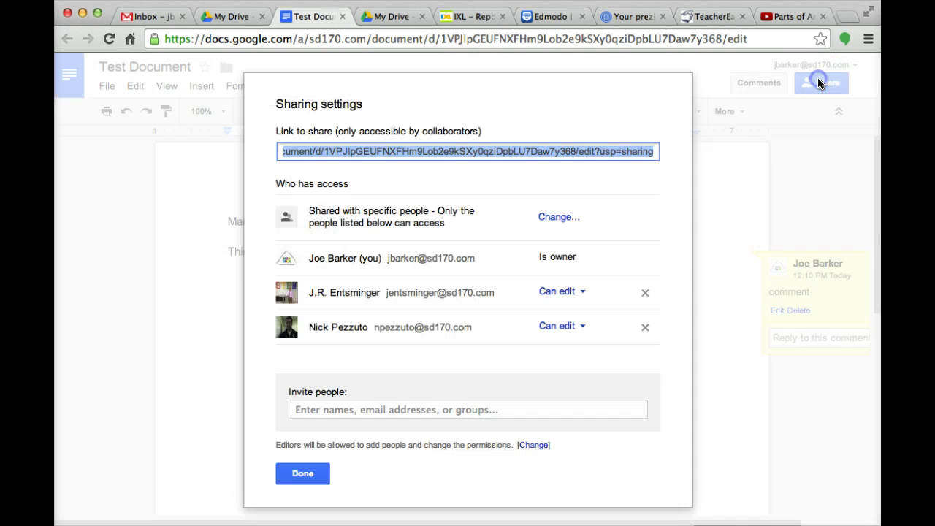